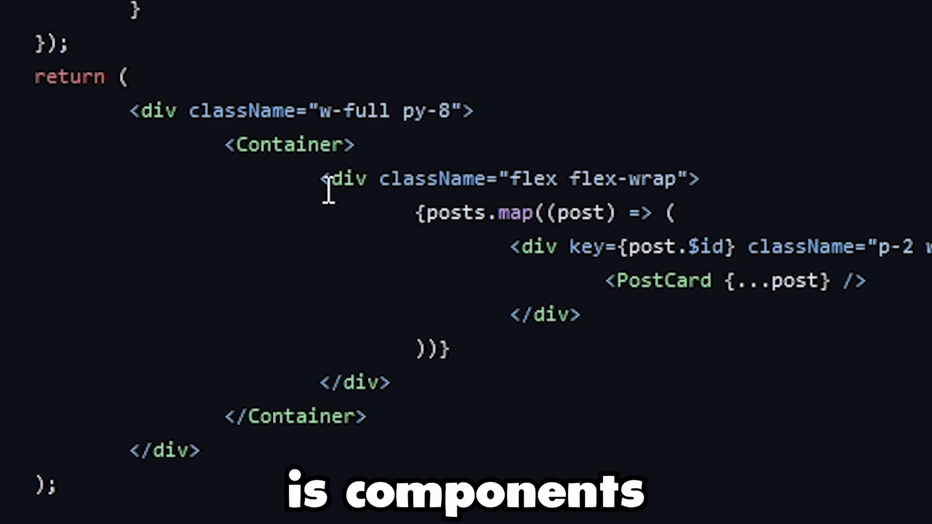
Add a 'Components' text title and position it above the green box
drag(131, 111, 57, 484)
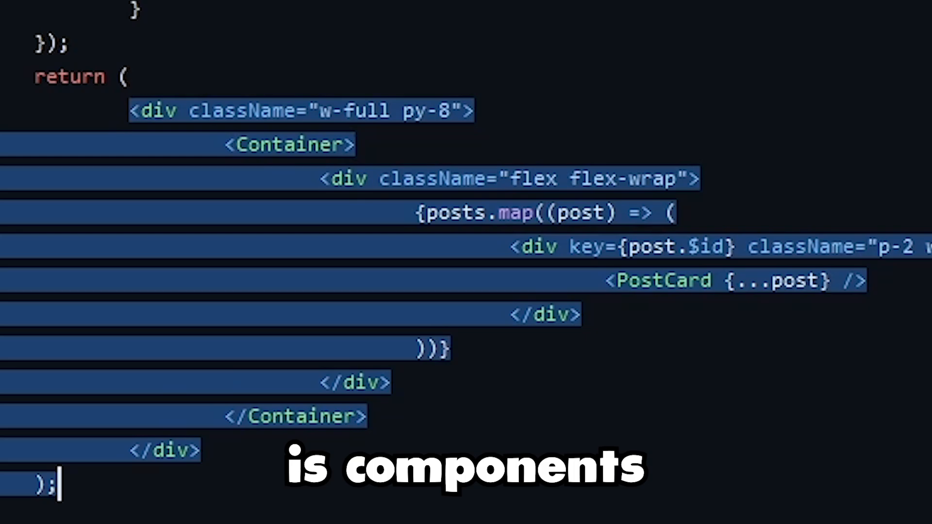
click(57, 485)
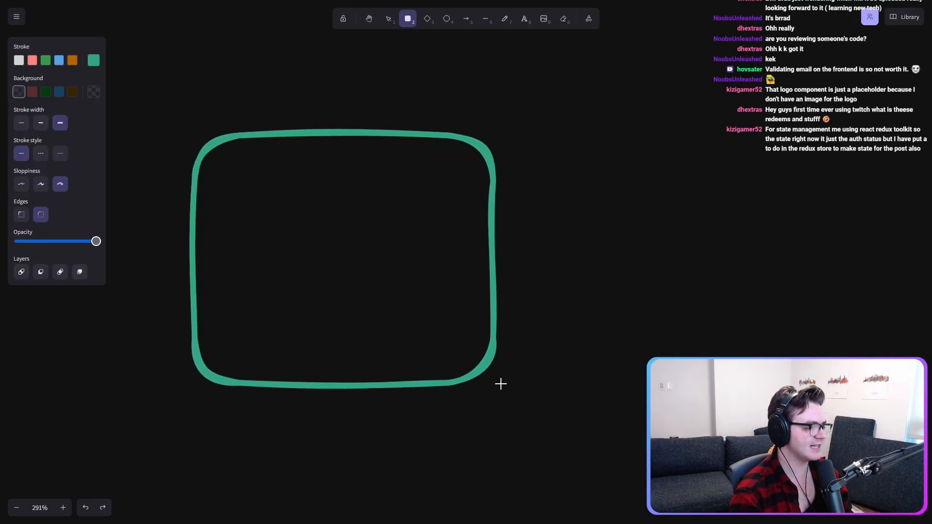
click(256, 83)
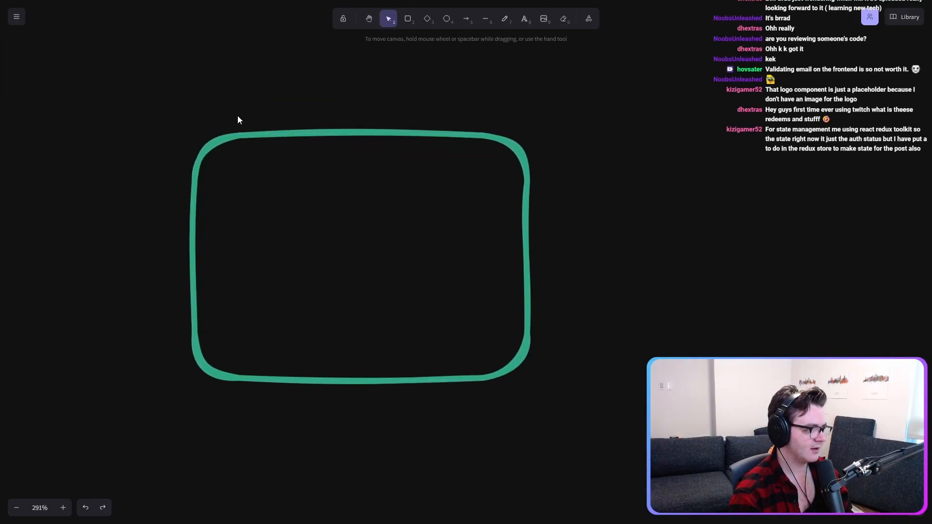
double_click(237, 122)
text(Comp)
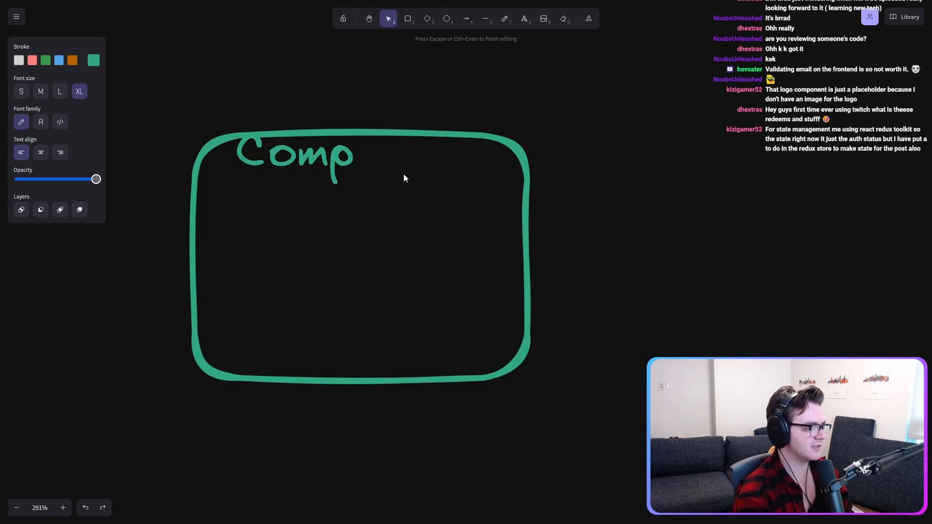
text(onents)
key(Escape)
mouse_move(422, 157)
mouse_down()
mouse_move(383, 110)
mouse_move(400, 99)
mouse_up()
click(666, 204)
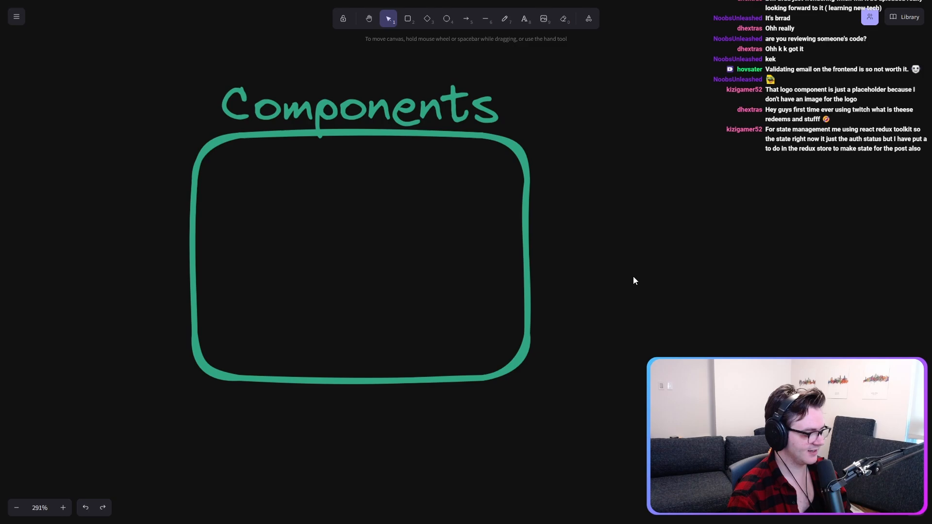
Alt-drag a copy of the box and title to the right and rename it 'Pages'
drag(168, 98, 655, 431)
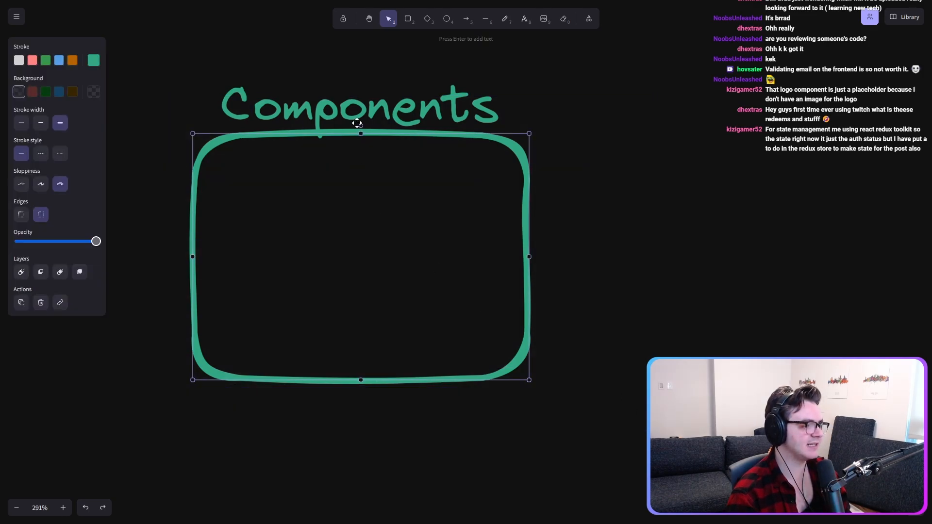
shift+click(357, 110)
drag(357, 218, 875, 262)
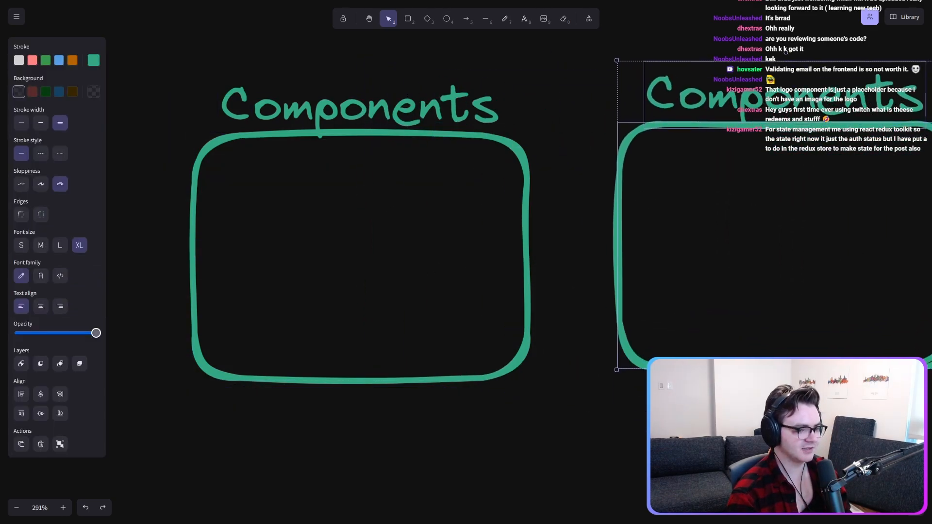
scroll(467, 218, down, 3)
scroll(466, 219, down, 3)
double_click(575, 196)
text(Pages)
key(Escape)
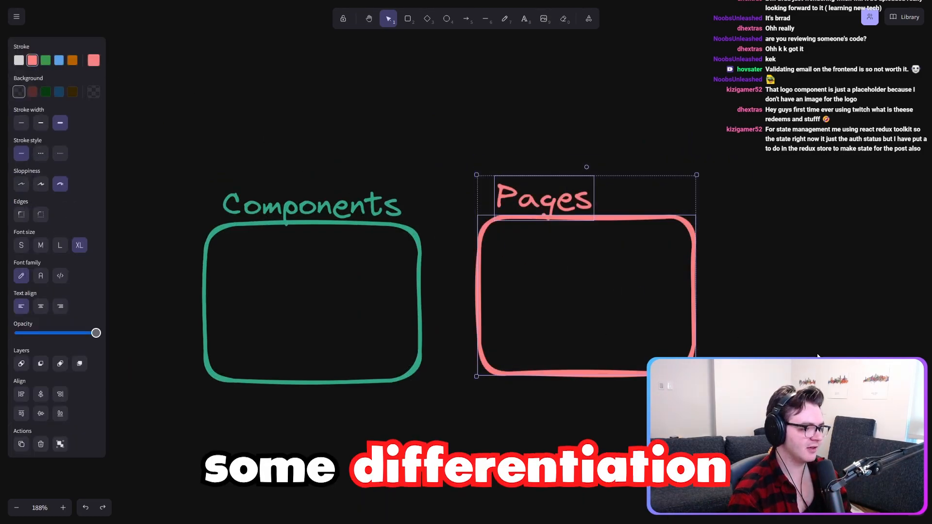
click(440, 170)
drag(459, 154, 554, 240)
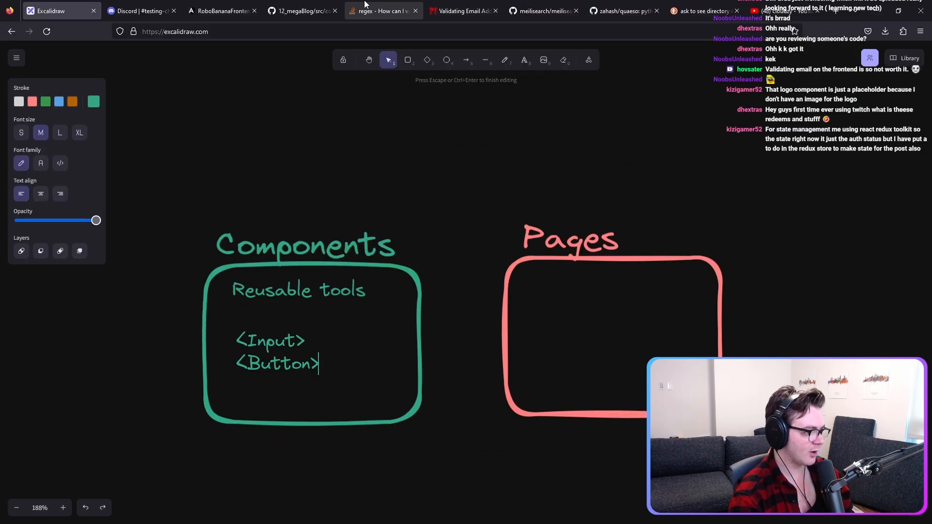
After checking the Input component on GitHub, add <Logo> to the Components tag list
key(ctrl+shift+Tab)
key(ctrl+shift+Tab)
scroll(467, 291, down, 1)
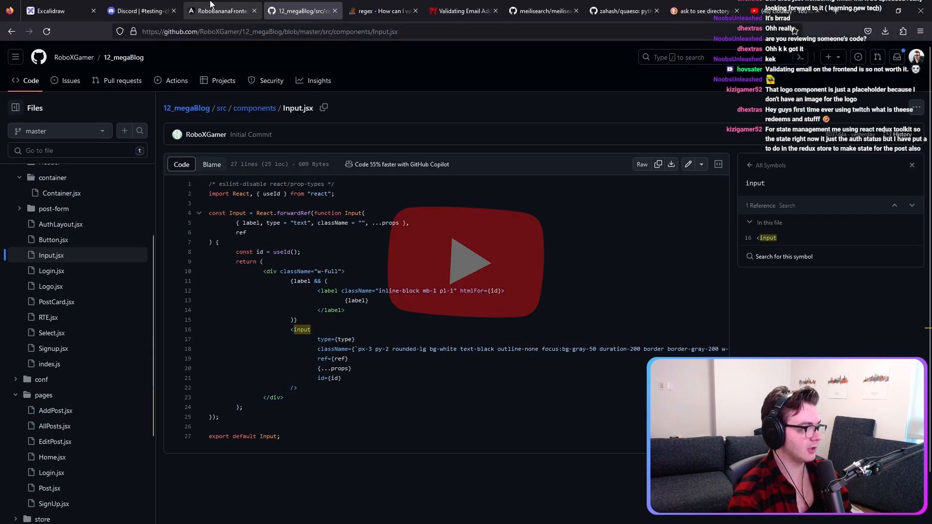
key(ctrl+shift+Tab)
key(ctrl+shift+Tab)
key(ctrl+shift+Tab)
key(F11)
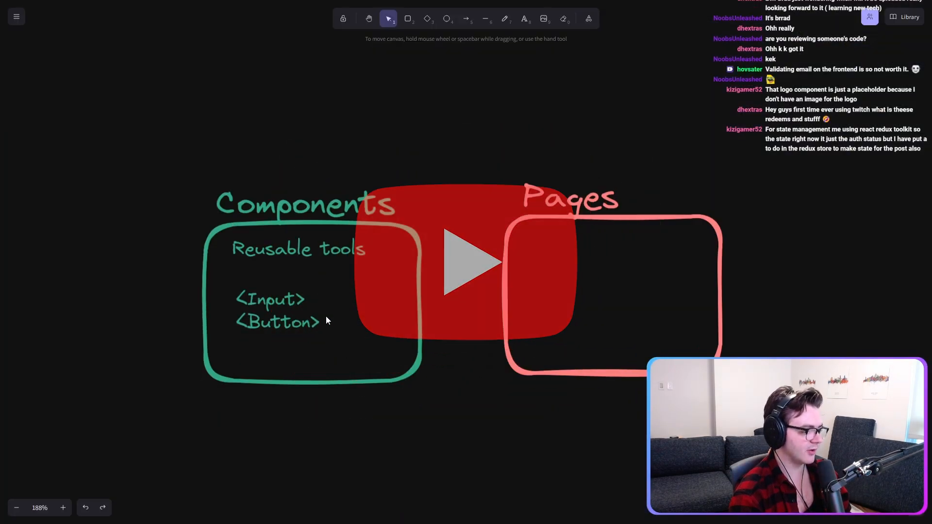
double_click(326, 315)
text(<Logo>)
key(Escape)
click(254, 292)
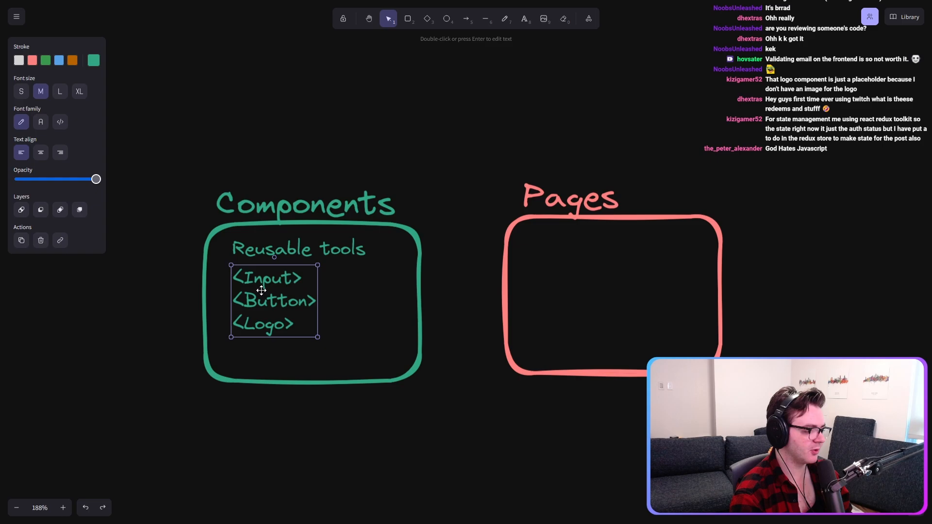
Add the note 'Will appear on multiple site pages' and stretch the Components box taller to fit it
click(381, 381)
text(t)
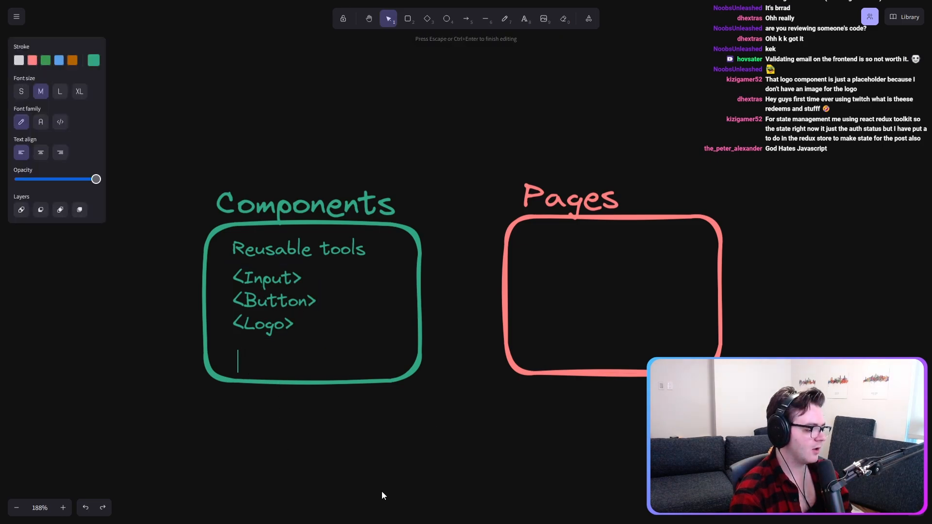
text(l appear on mult)
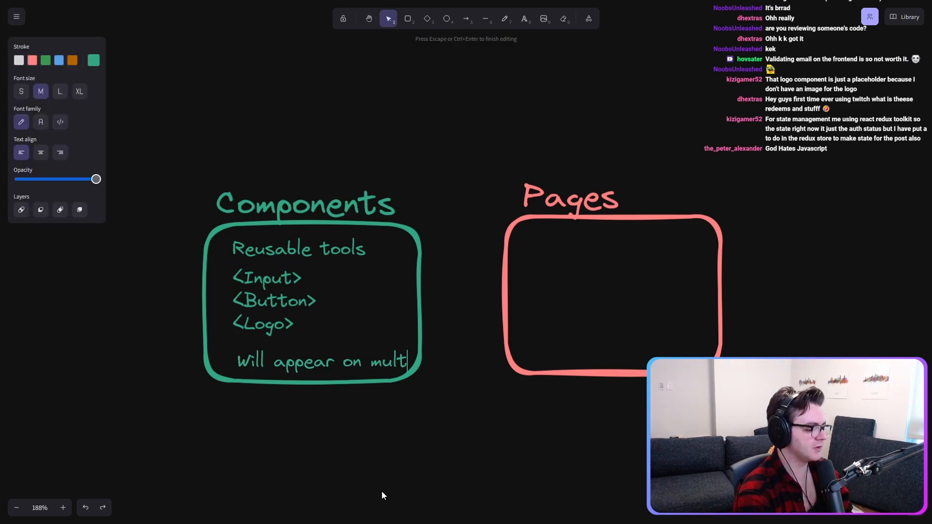
text(iple pages)
key(Escape)
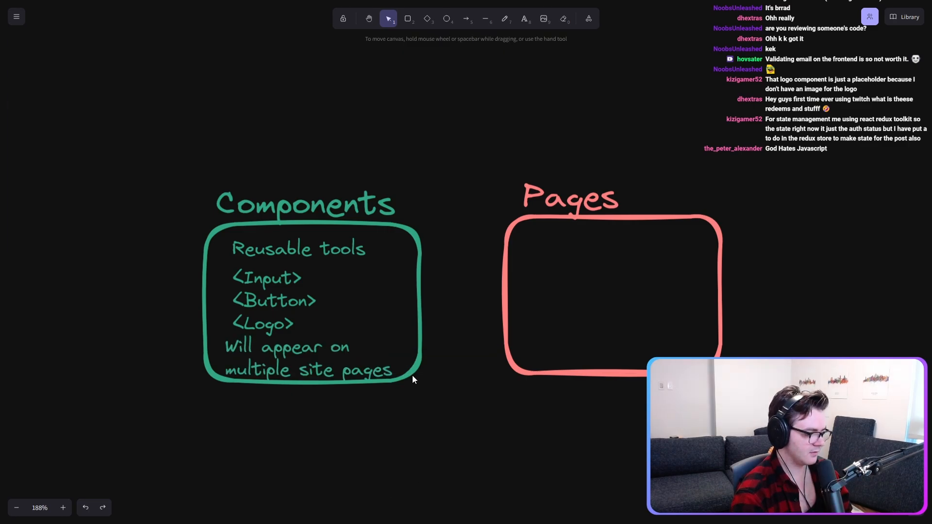
click(420, 331)
drag(312, 384, 312, 399)
click(560, 269)
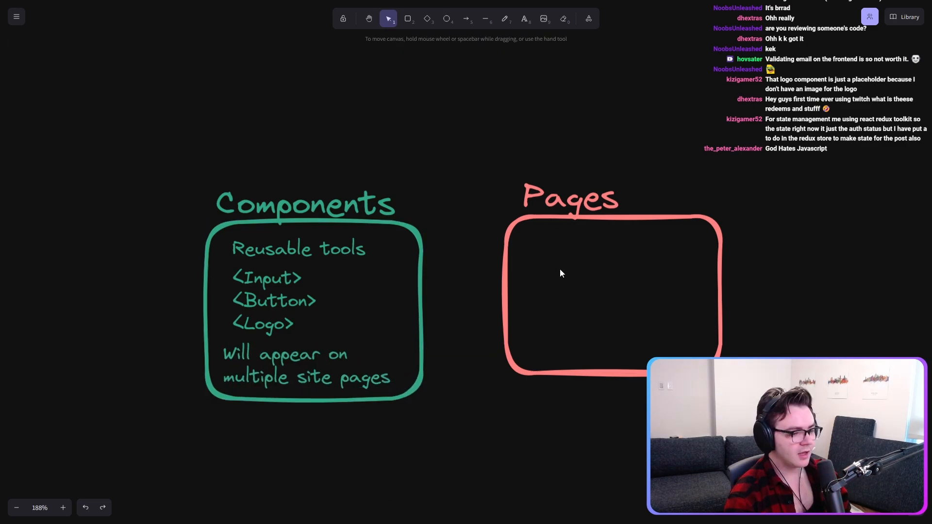
Write 'Corresponds to a URL route' and '/login /signup' inside the Pages box
key(t)
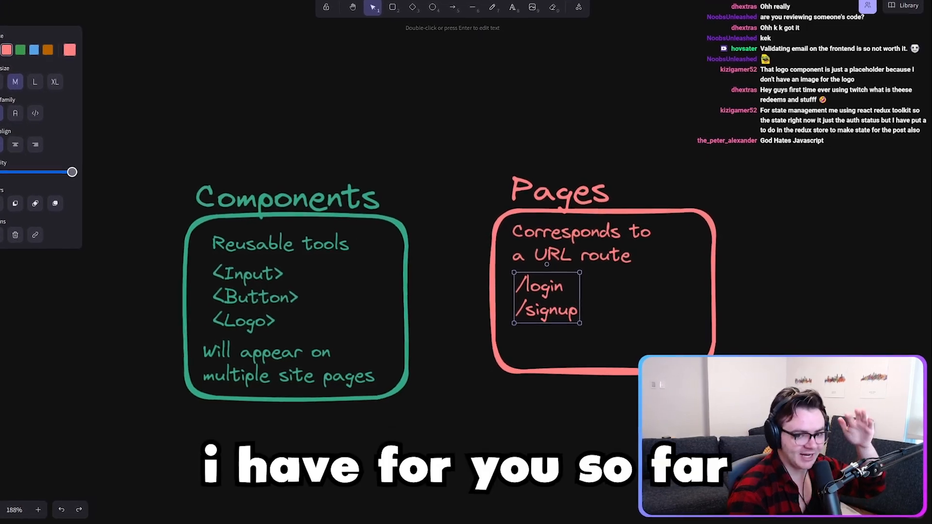
click(619, 350)
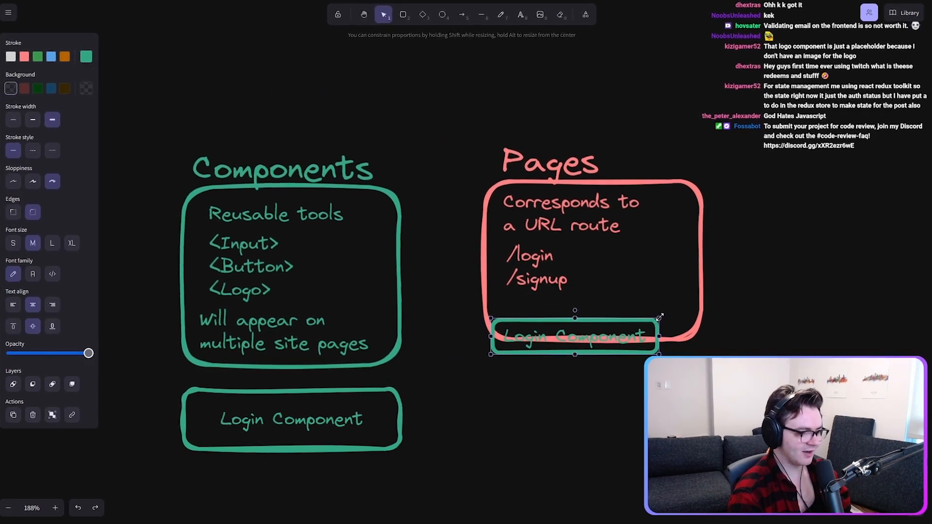
Glance at the Signup component code, then sketch arrows from the Login Component into Pages and to /login
click(604, 379)
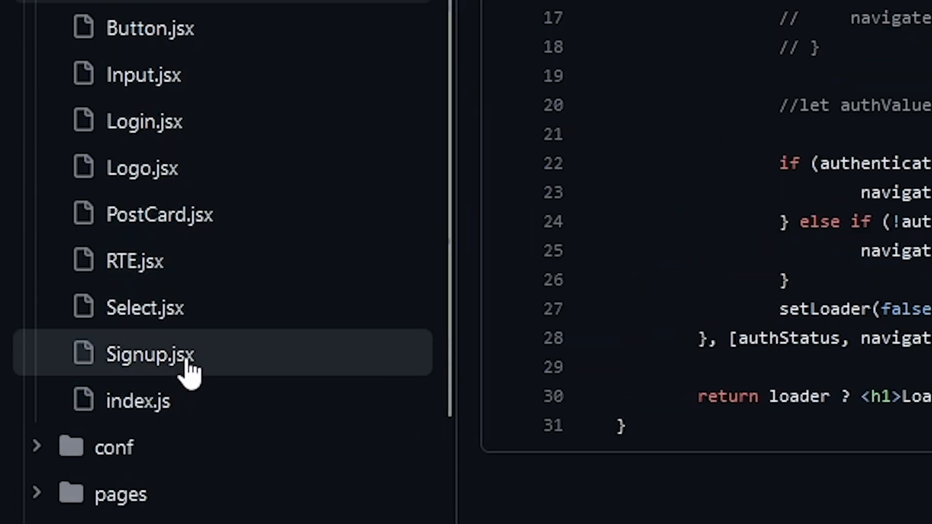
click(150, 355)
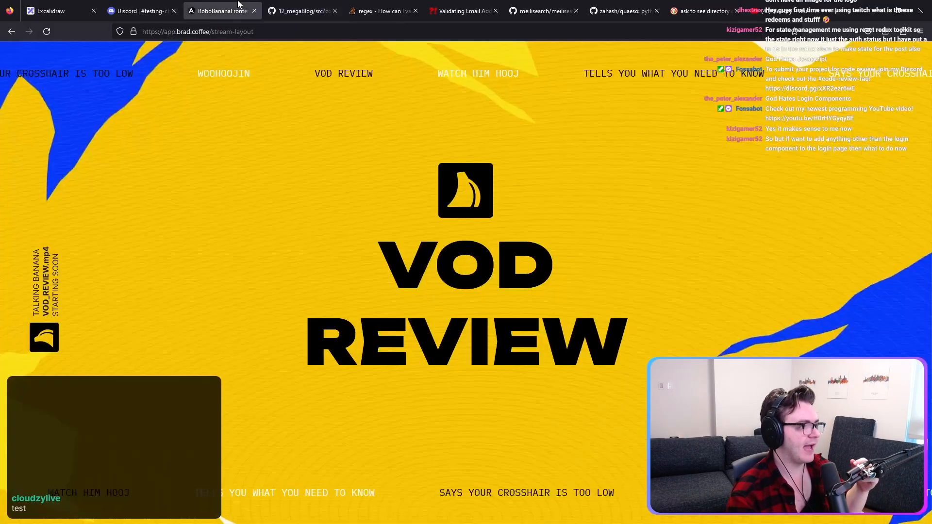
click(62, 10)
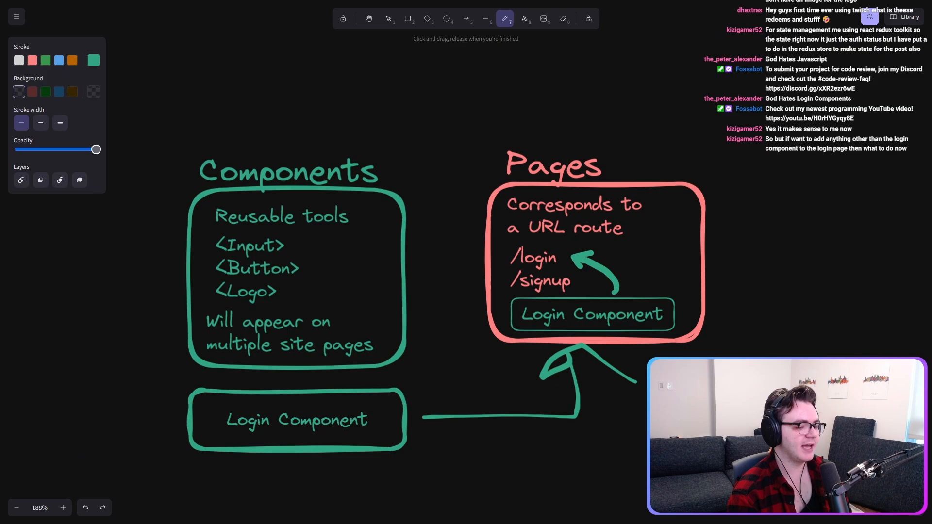
key(Escape)
text(Anyth)
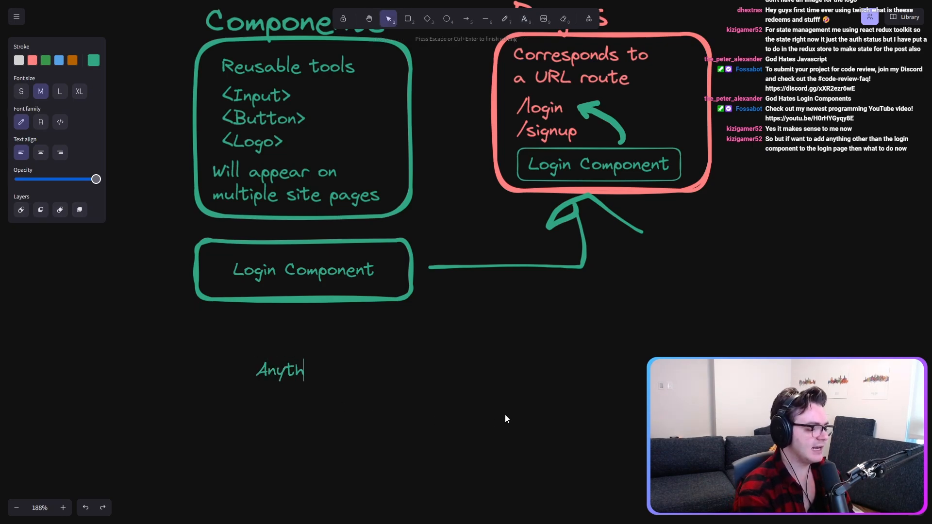
text(ing that is used in one s)
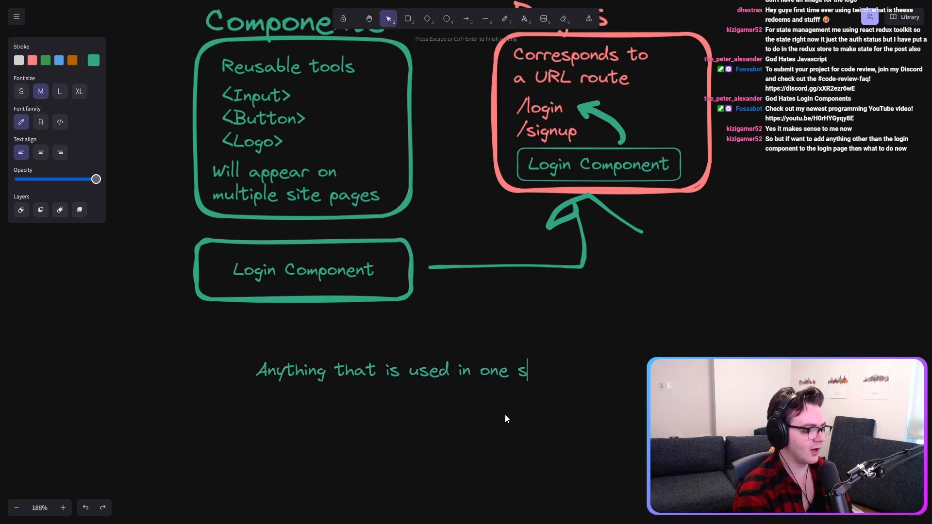
text(pot should on)
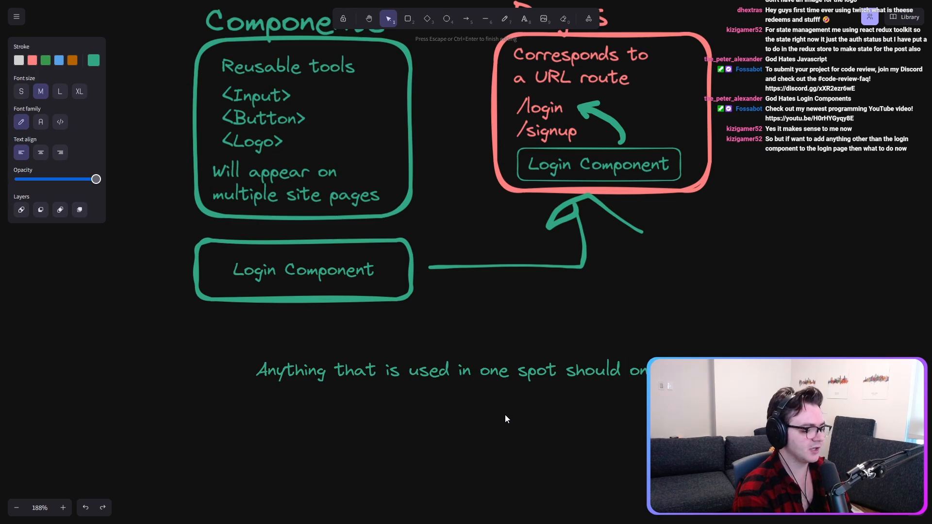
Write the two note lines contrasting one-spot items with multiple-spot items below the diagram
key(Escape)
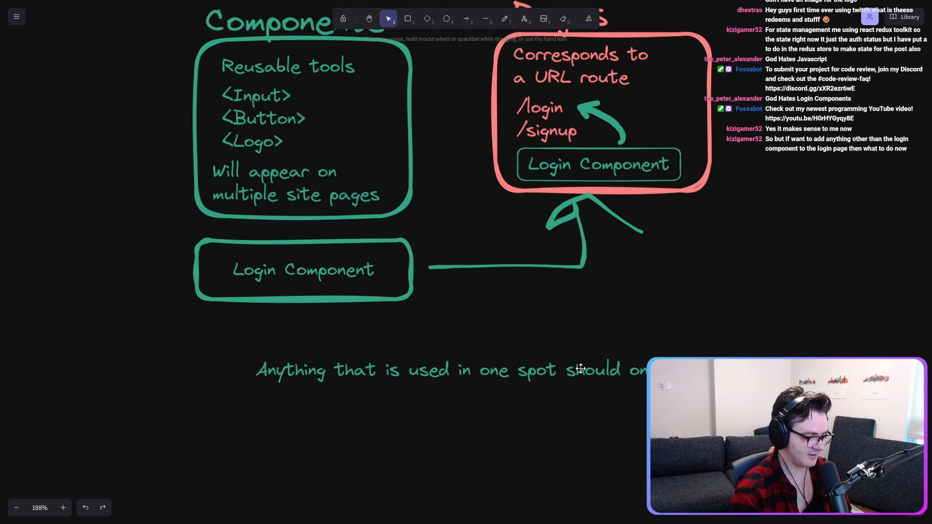
double_click(526, 362)
key(Escape)
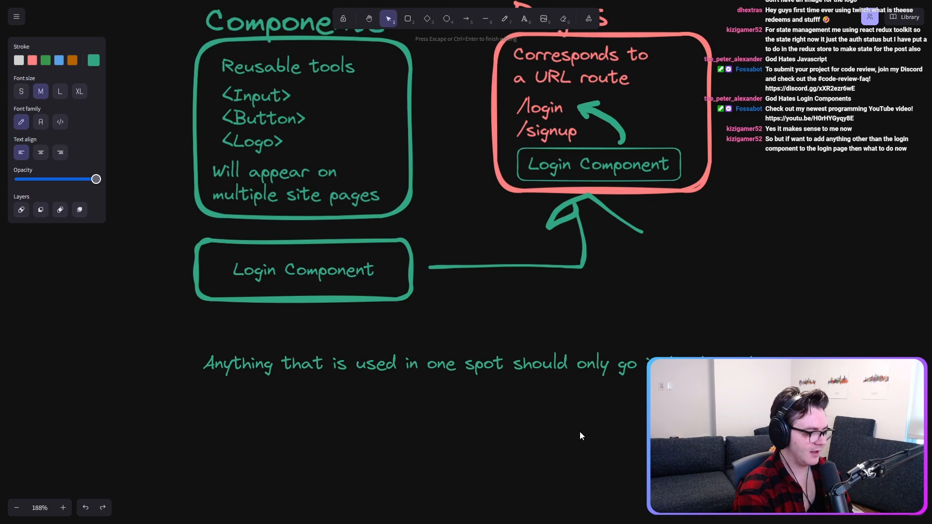
key(Return)
text(Anything that is used in )
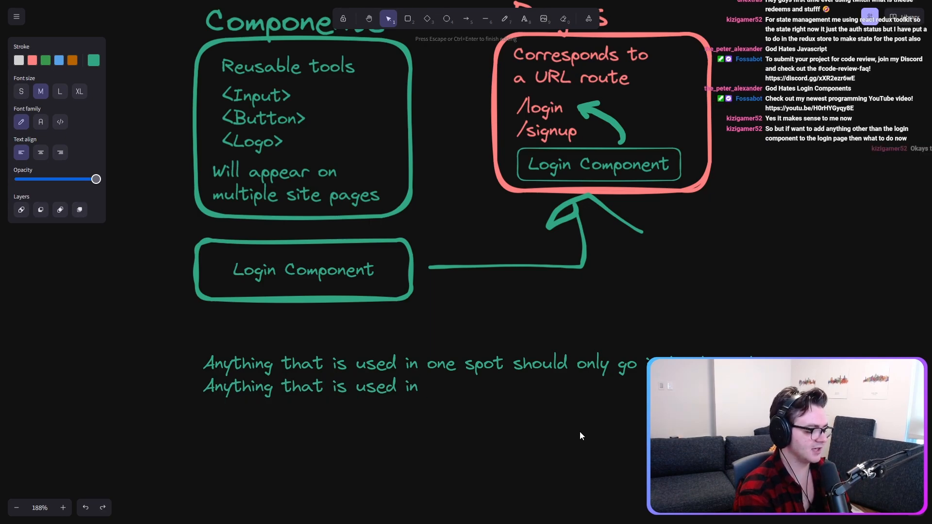
text(multiple spots sh)
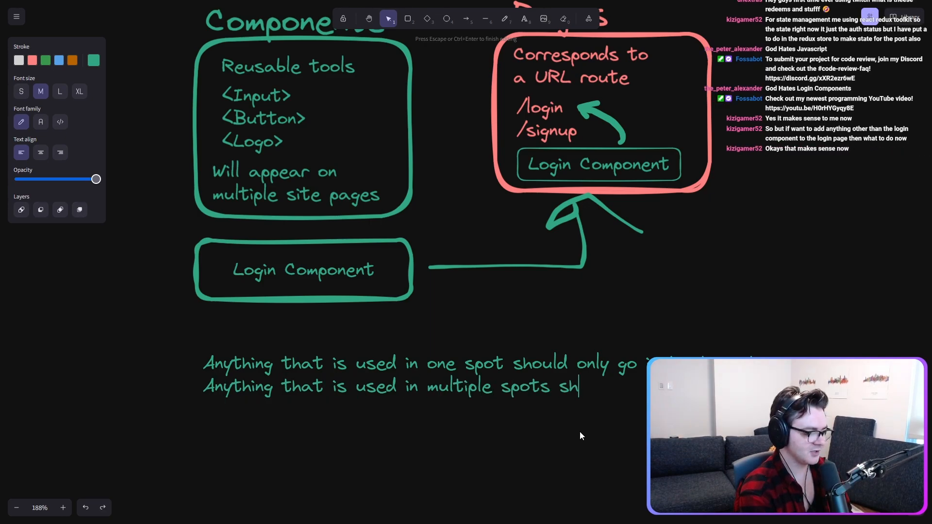
text(ould be)
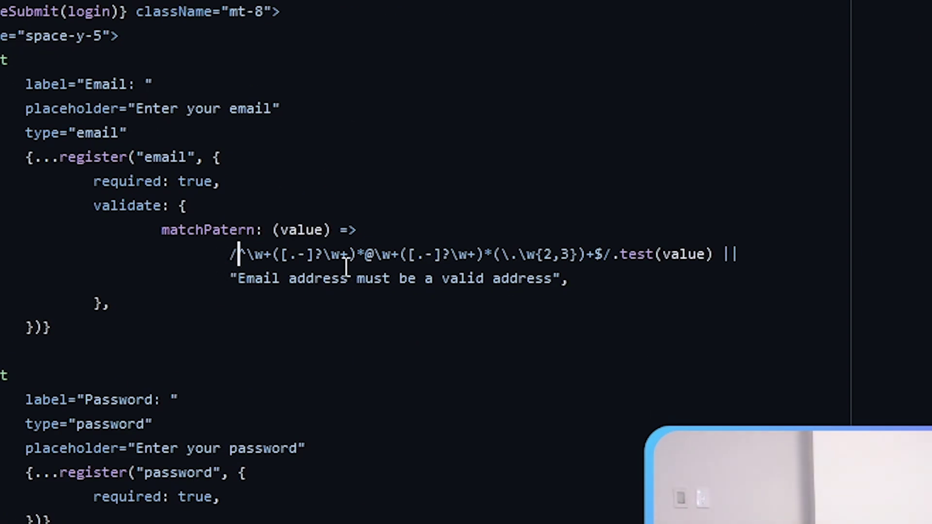
Highlight the email regex on the matchPatern line in Login.jsx
drag(232, 255, 662, 254)
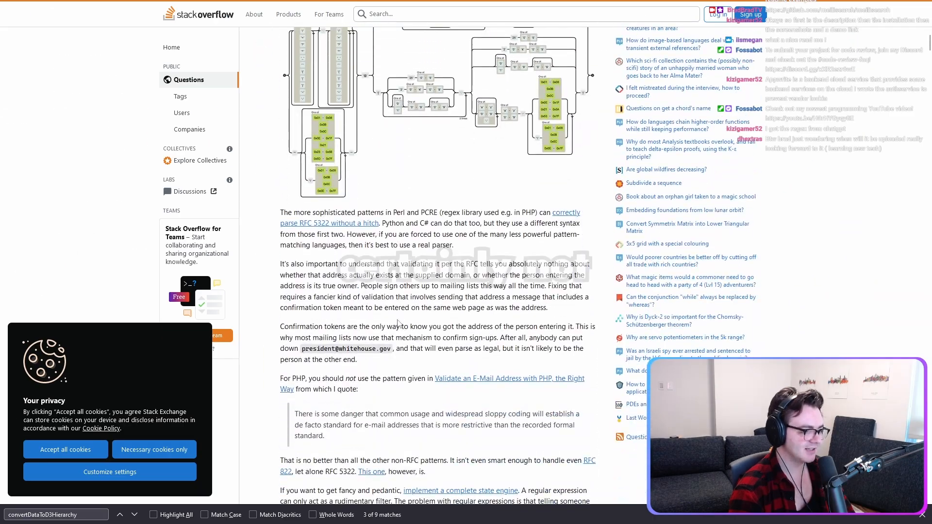
scroll(417, 332, down, 5)
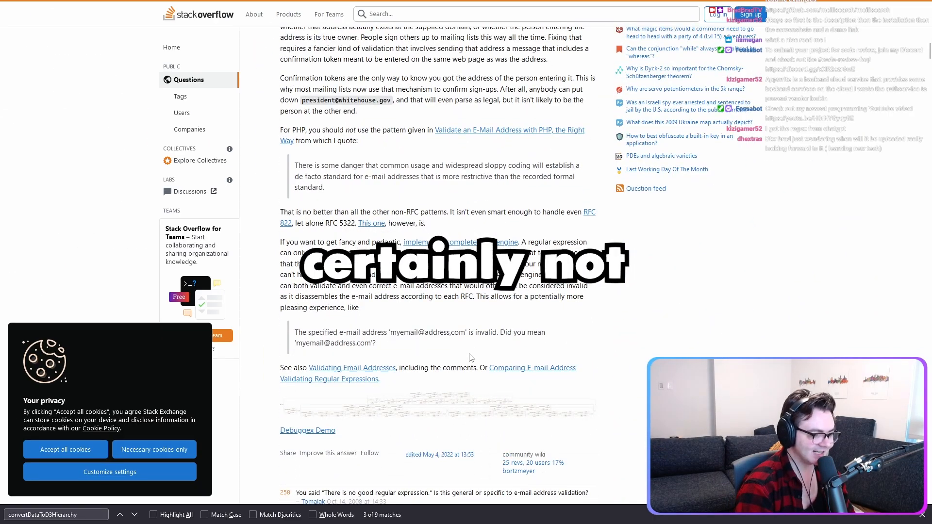
scroll(417, 332, down, 2)
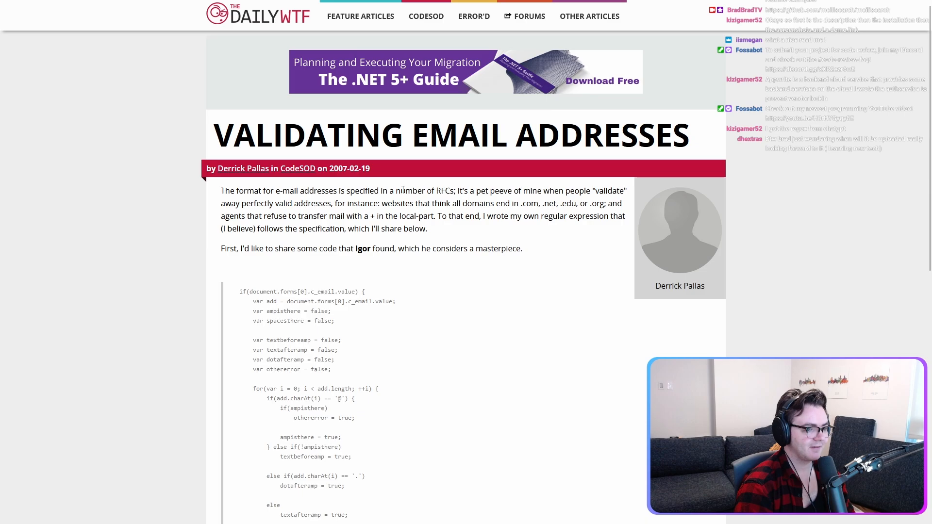
drag(221, 191, 320, 215)
Finish the Daily WTF article, leave fullscreen and browse back through the Stack Overflow and other tabs
click(510, 262)
scroll(510, 269, down, 5)
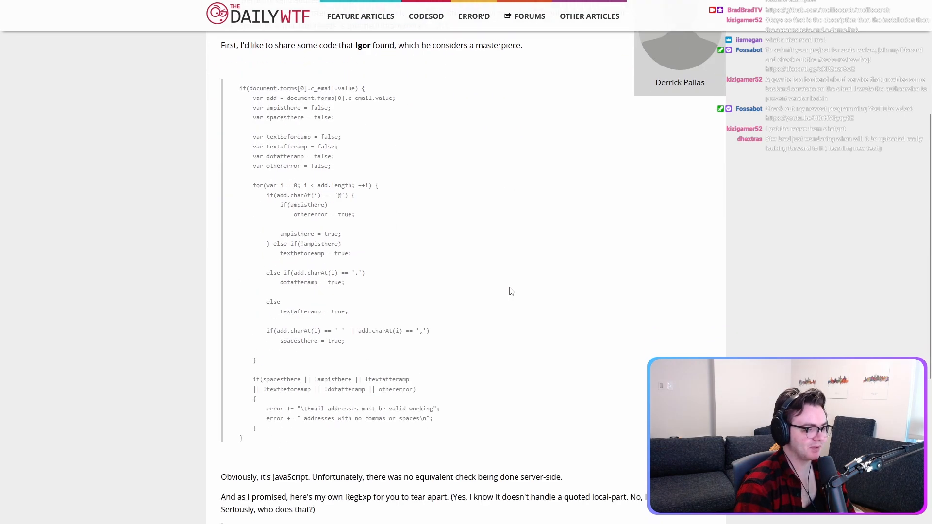
scroll(515, 278, down, 5)
scroll(515, 277, down, 3)
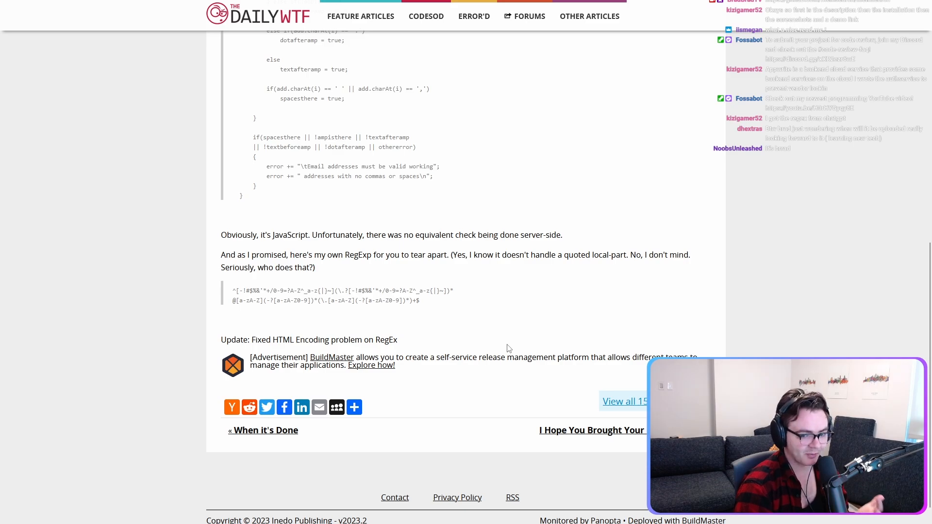
key(Home)
key(F11)
click(381, 10)
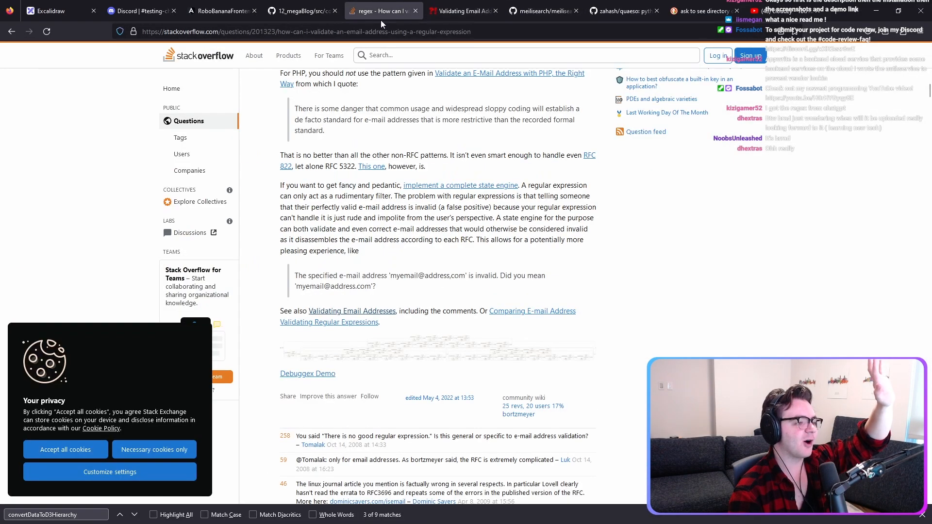
click(543, 11)
Return to Login.jsx in fullscreen and highlight the email regex line
click(465, 10)
click(302, 10)
key(F11)
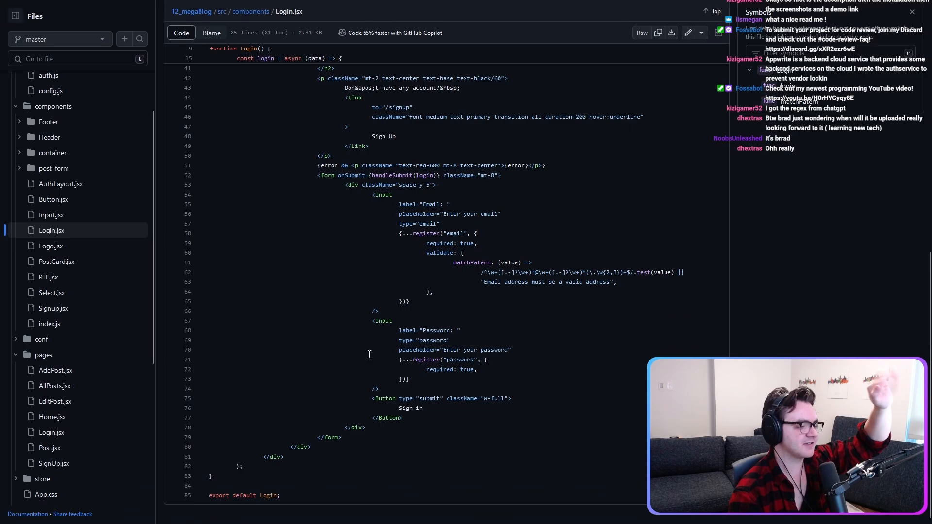
drag(481, 272, 632, 272)
click(536, 263)
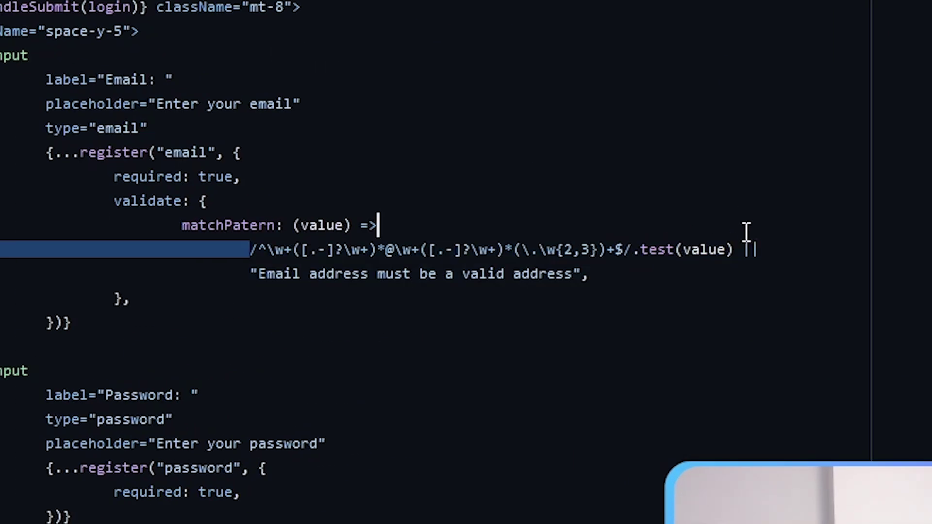
click(723, 288)
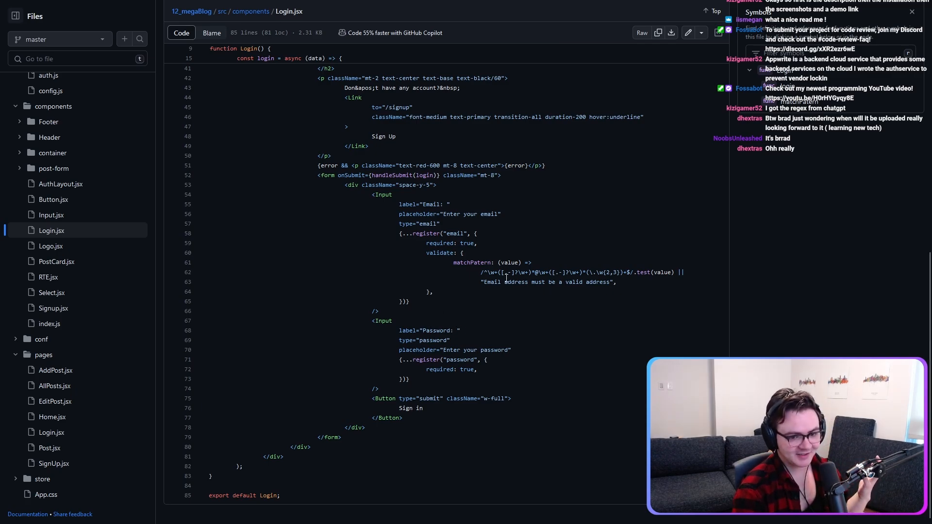
Repeatedly highlight the email field's validate block, its matchPatern regex and error message lines
drag(424, 253, 433, 291)
click(433, 291)
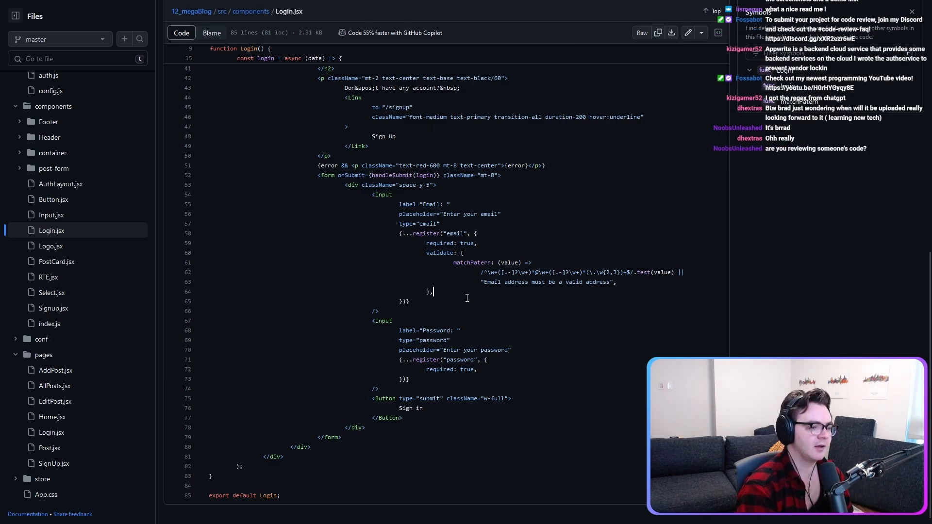
drag(424, 252, 438, 284)
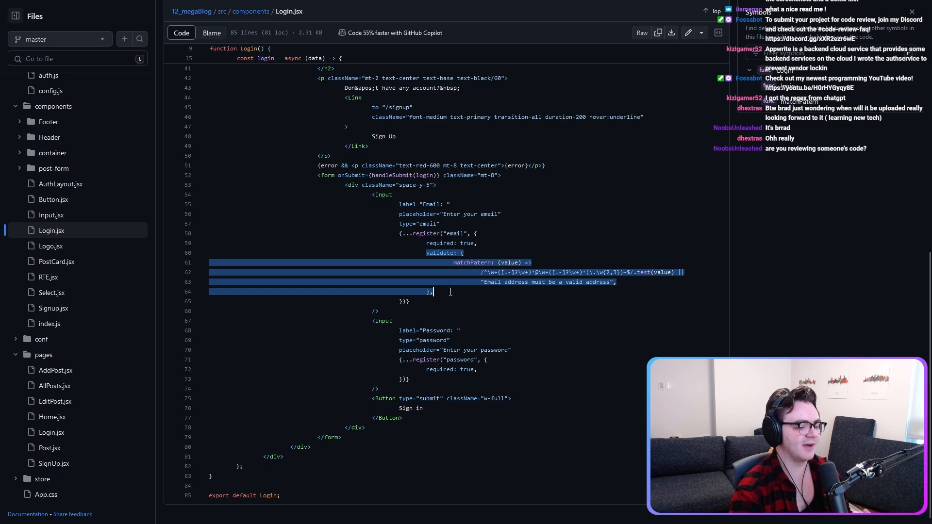
click(482, 313)
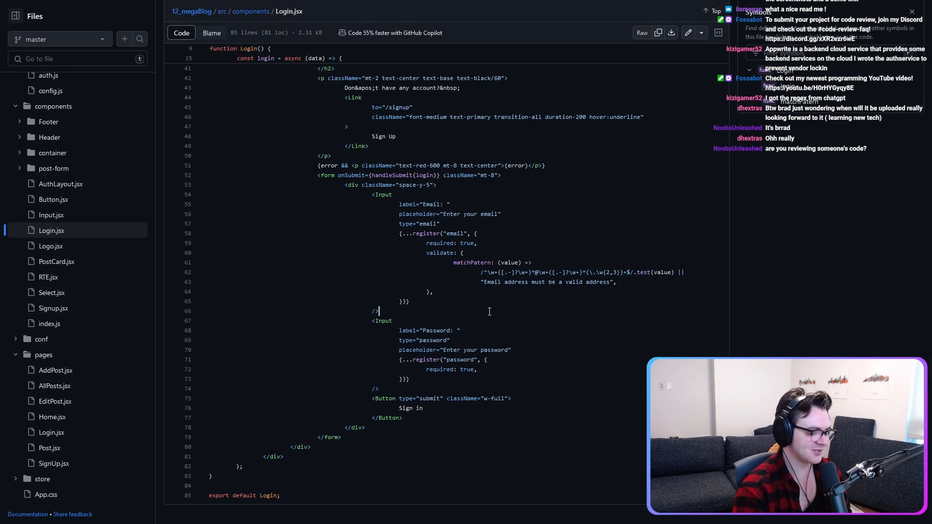
drag(434, 293, 426, 251)
click(312, 264)
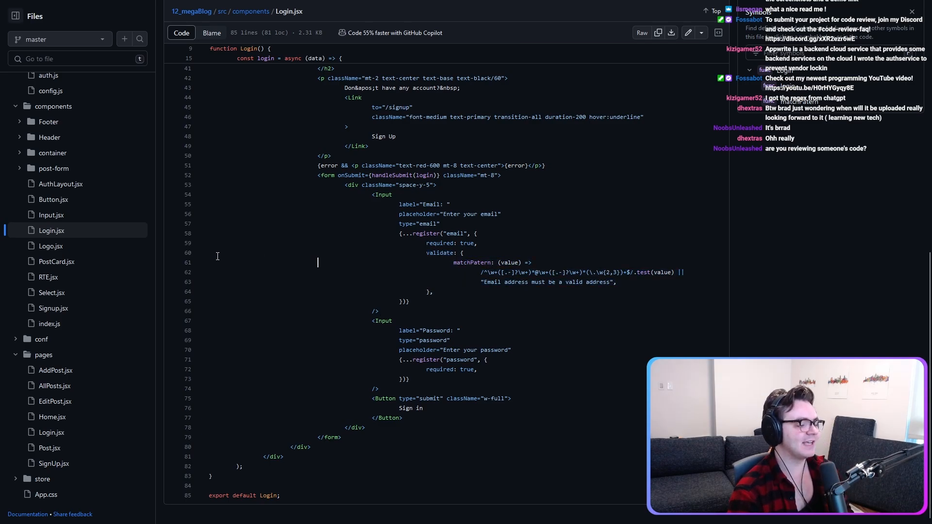
drag(201, 252, 617, 284)
click(636, 294)
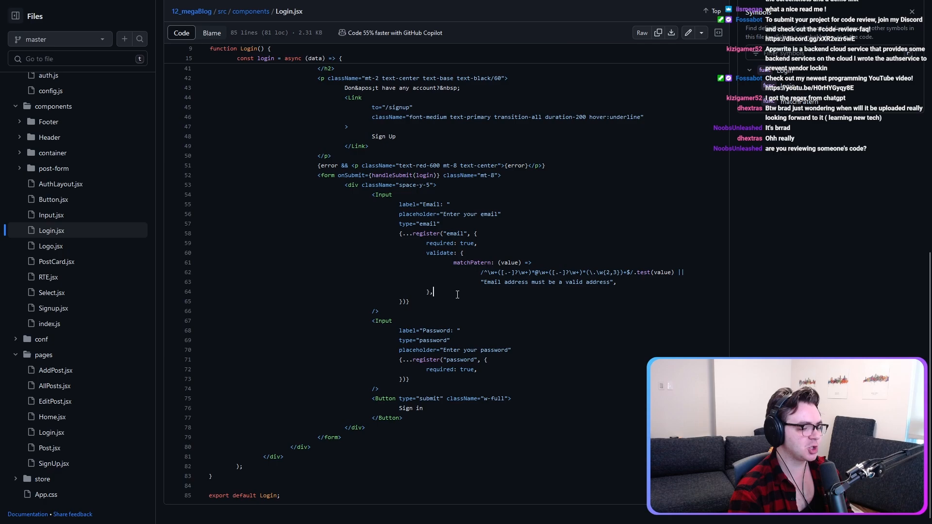
drag(434, 292, 277, 253)
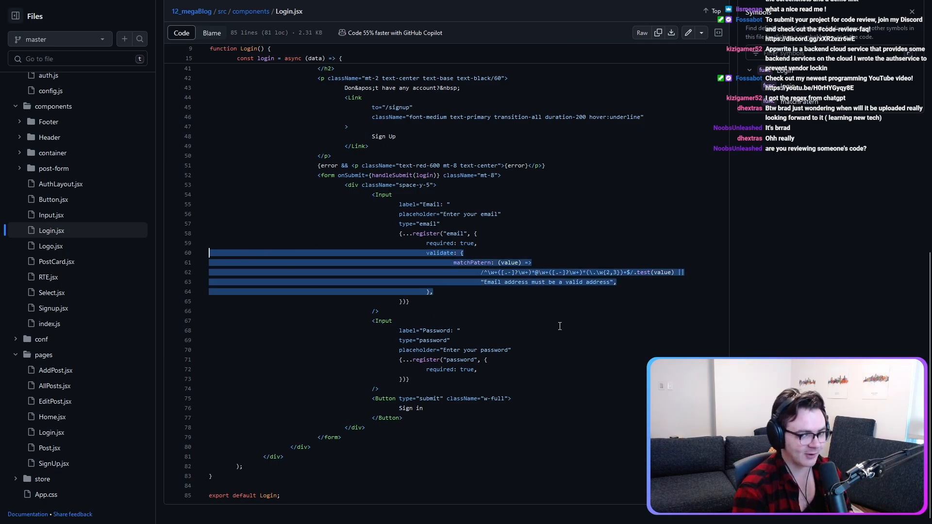
click(441, 284)
drag(434, 294, 211, 242)
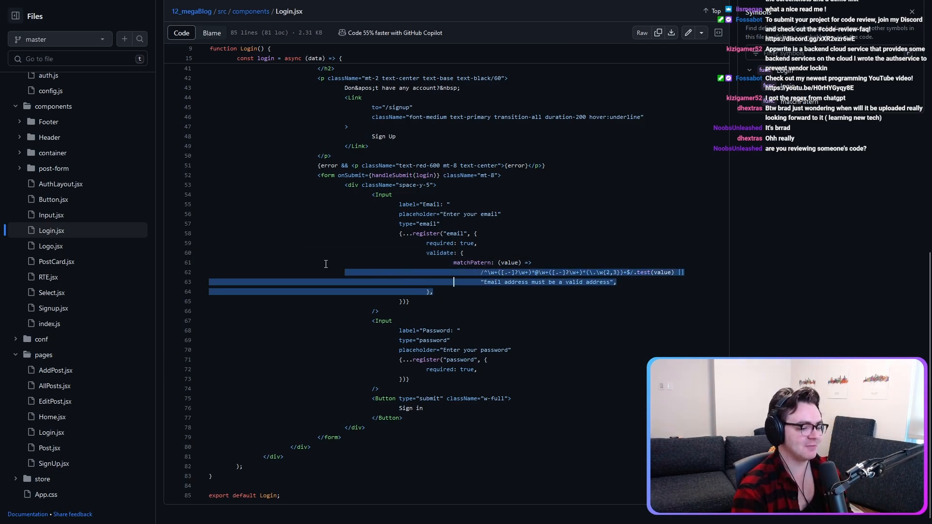